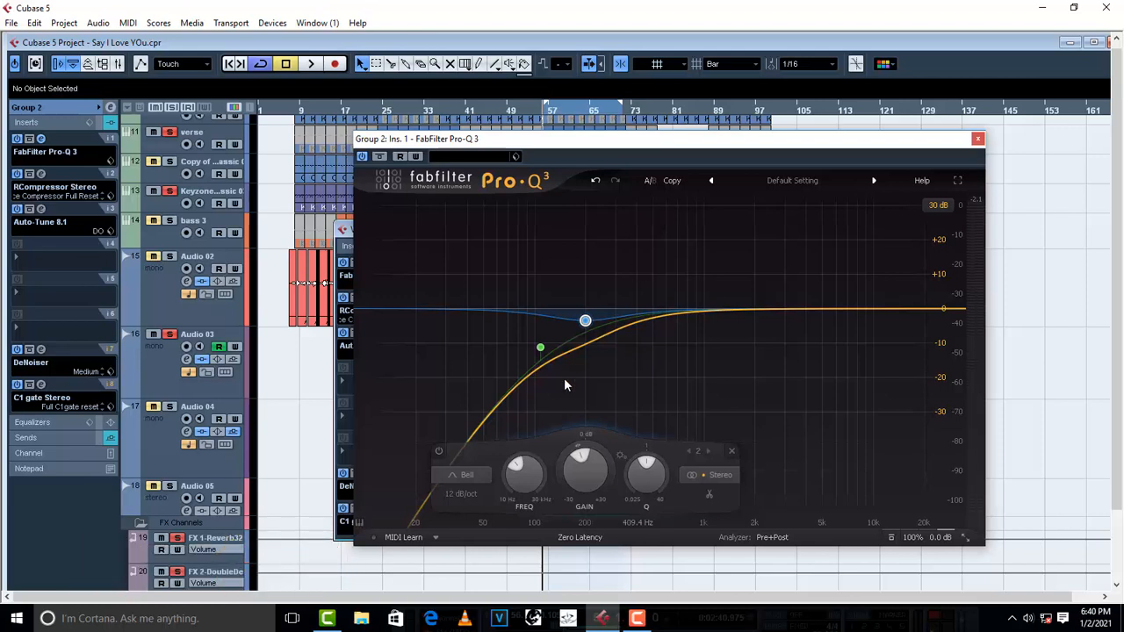
Step: Make the 200 Hz bell cut dynamic and play the looped section to audition it
mouse_move(585, 321)
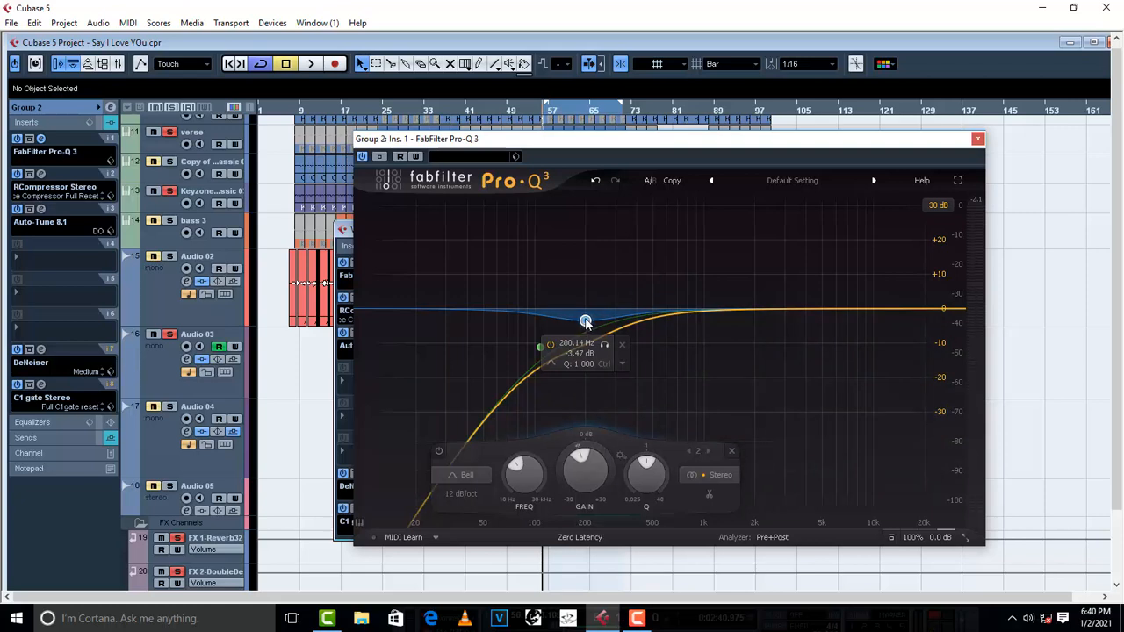
click(623, 365)
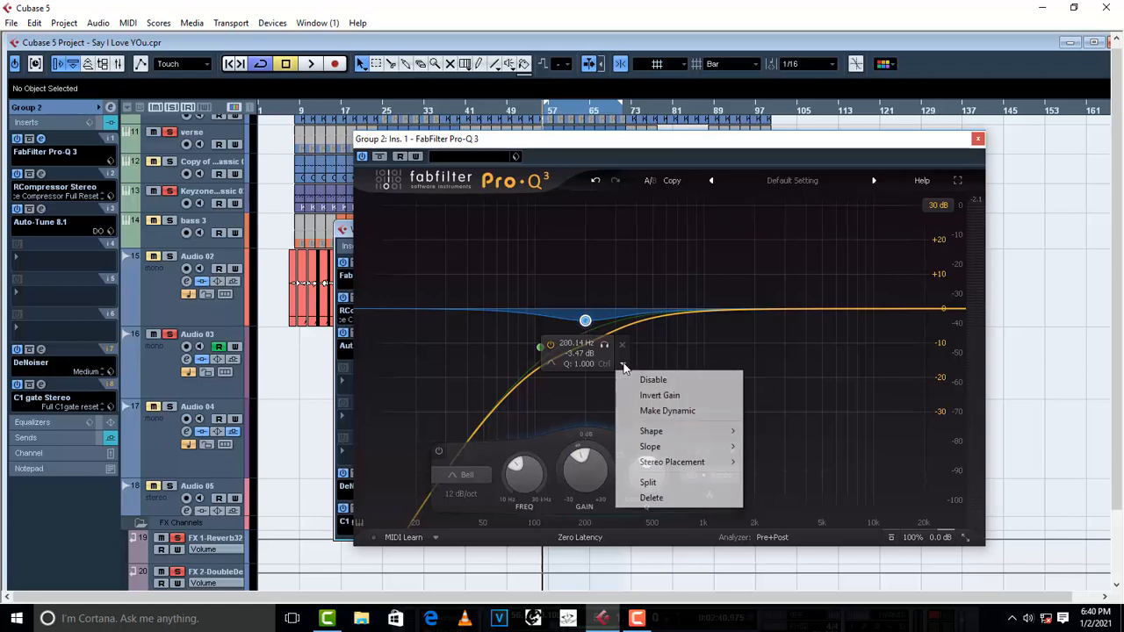
click(669, 412)
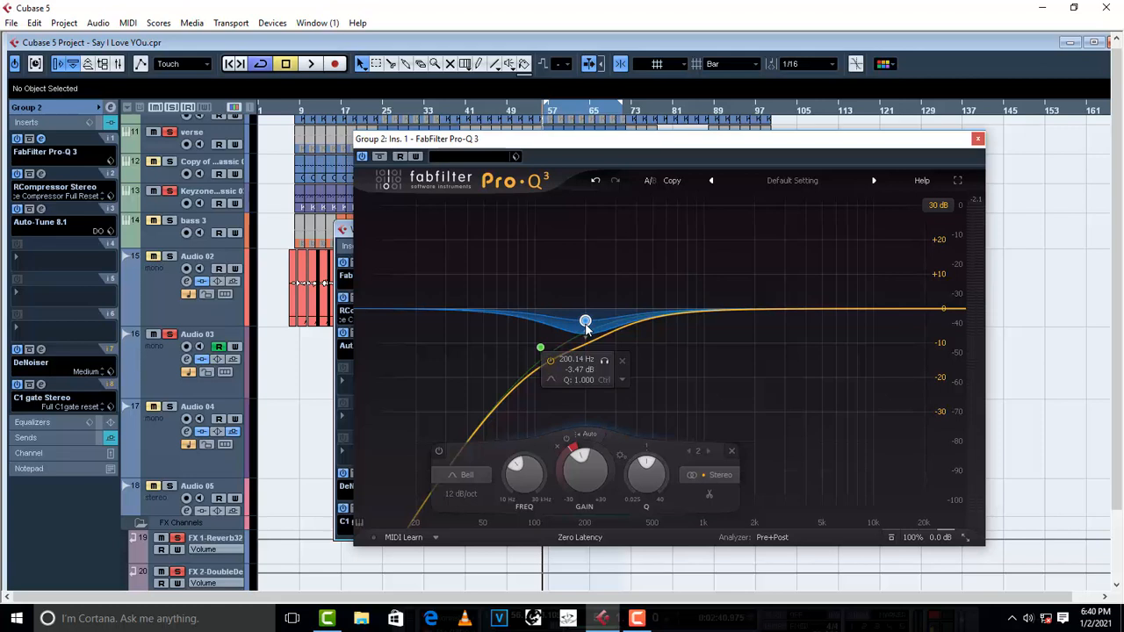
key(space)
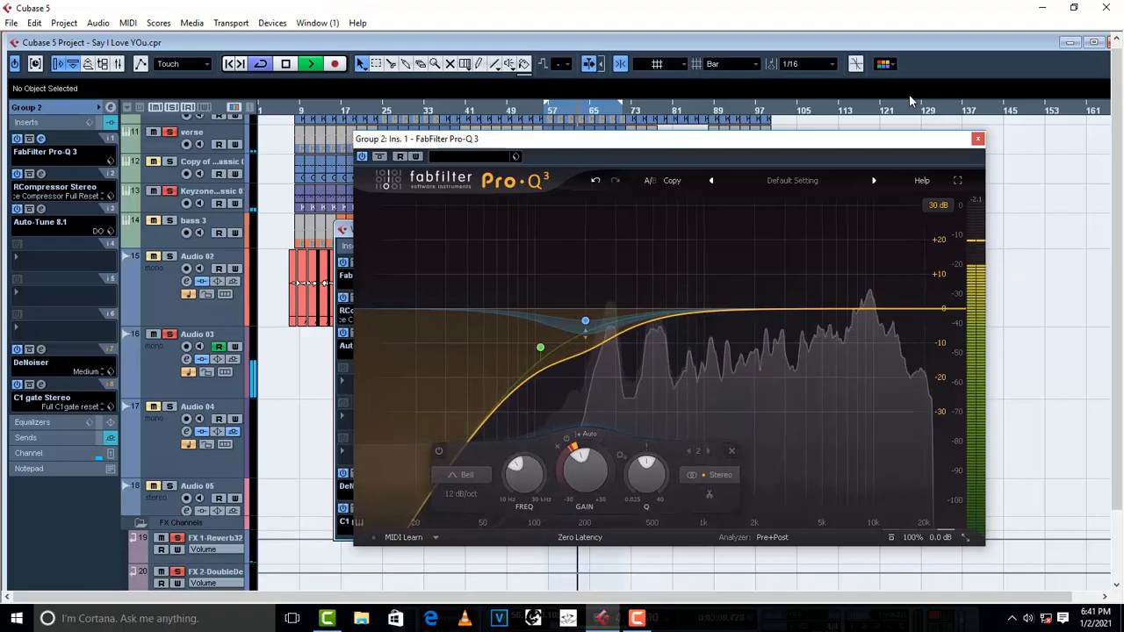
key(space)
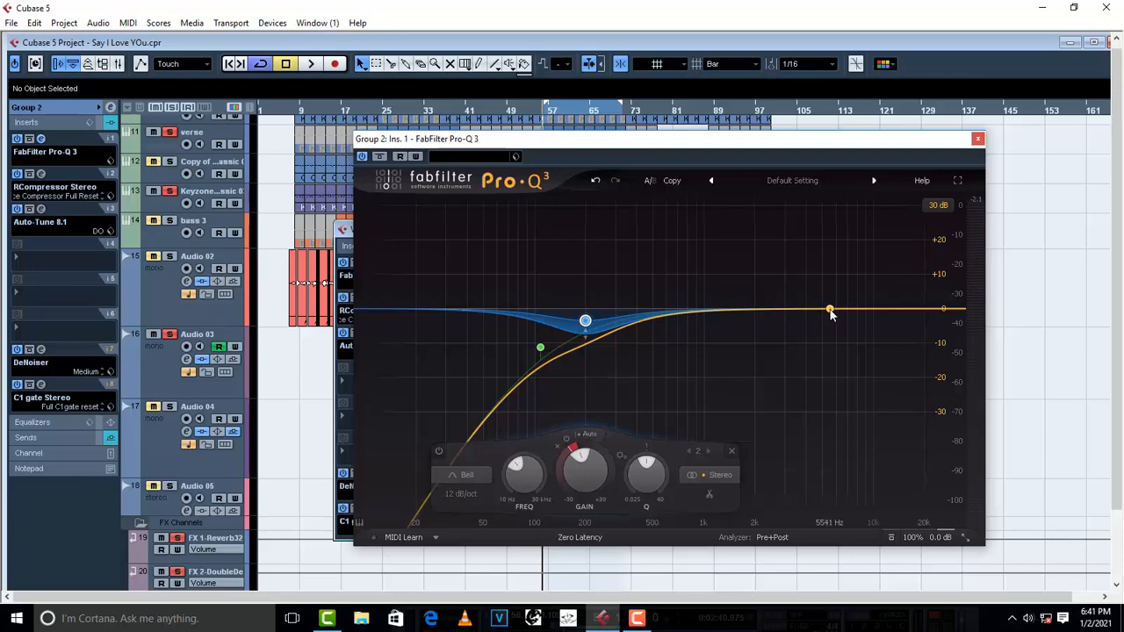
Step: Add a bell band to the EQ curve at about 705 Hz with a cut of about 3 dB
key(space)
drag(829, 312, 677, 320)
key(space)
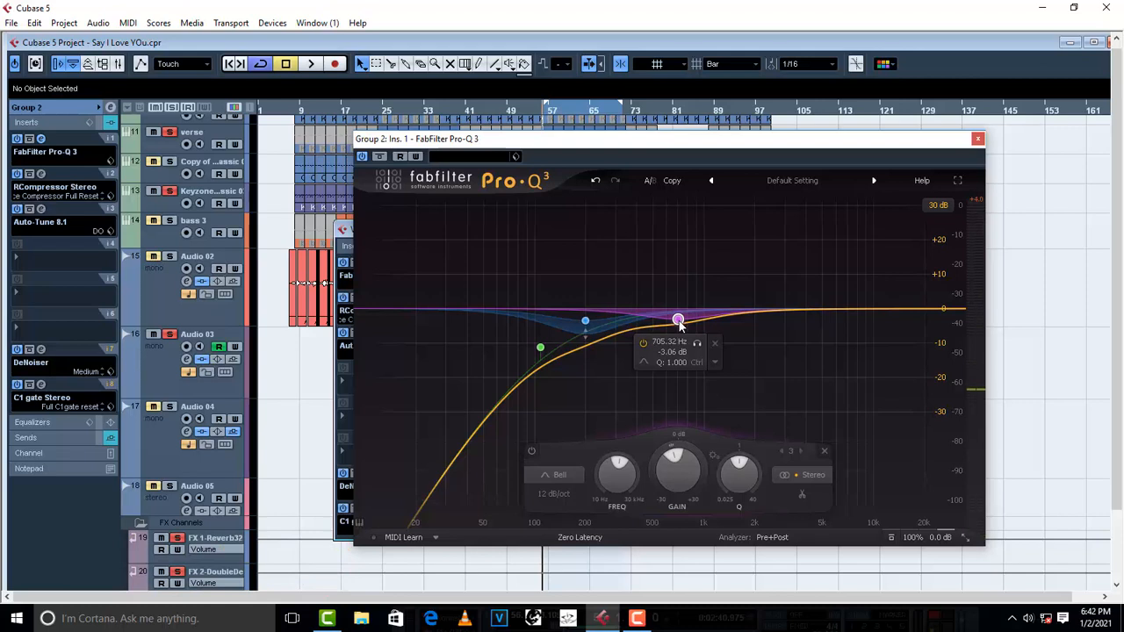
Step: Make the 705 Hz bell cut dynamic and audition the looped section with it
click(714, 363)
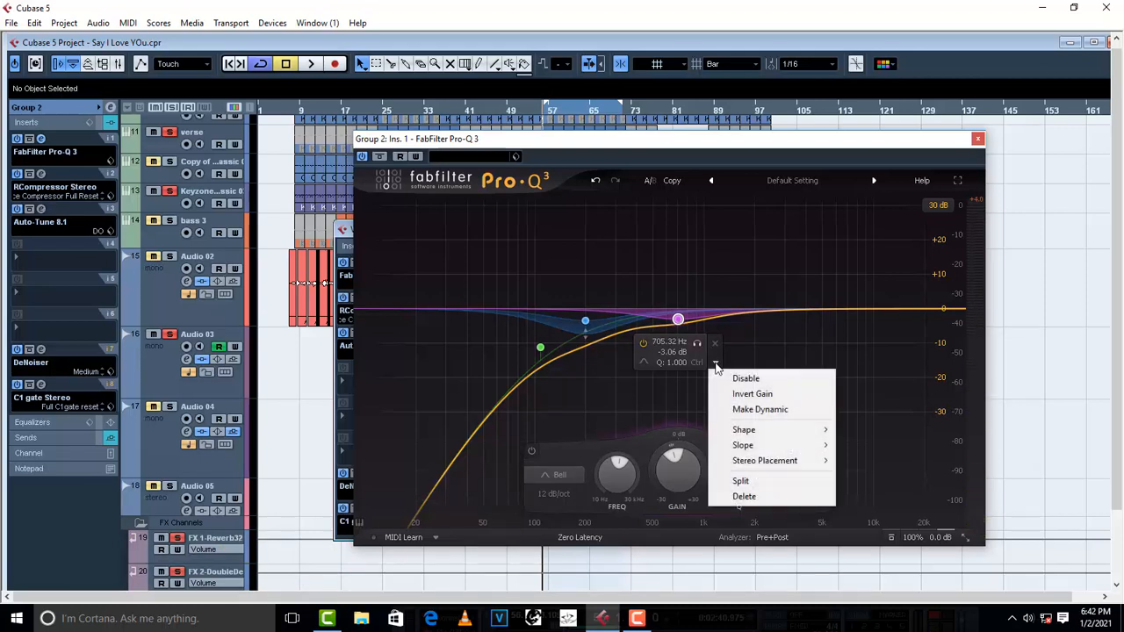
click(750, 412)
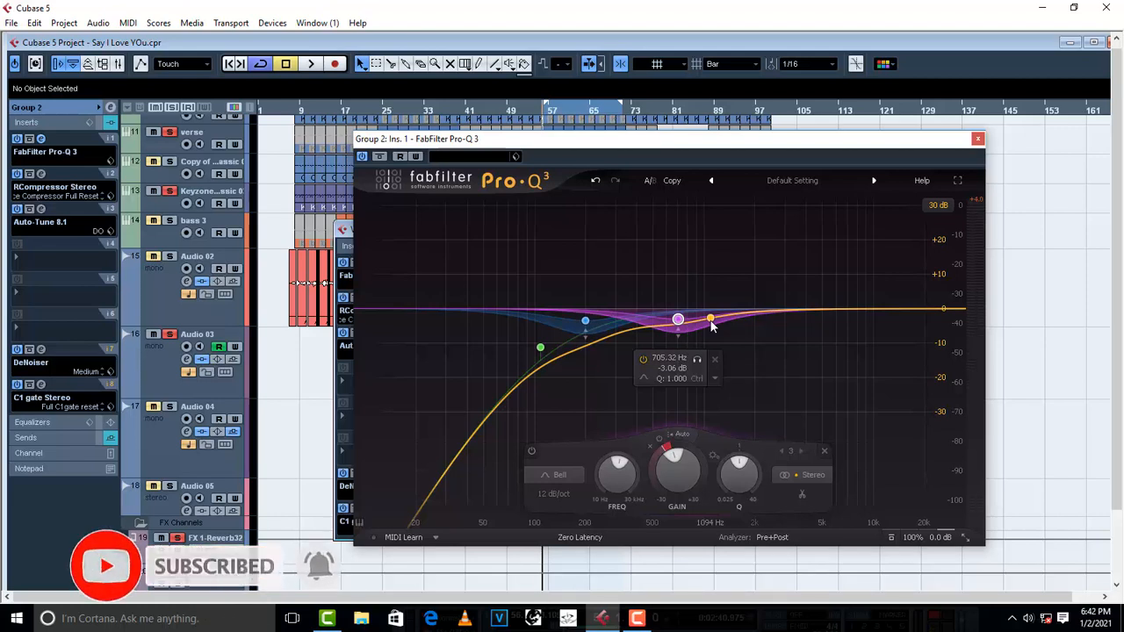
key(space)
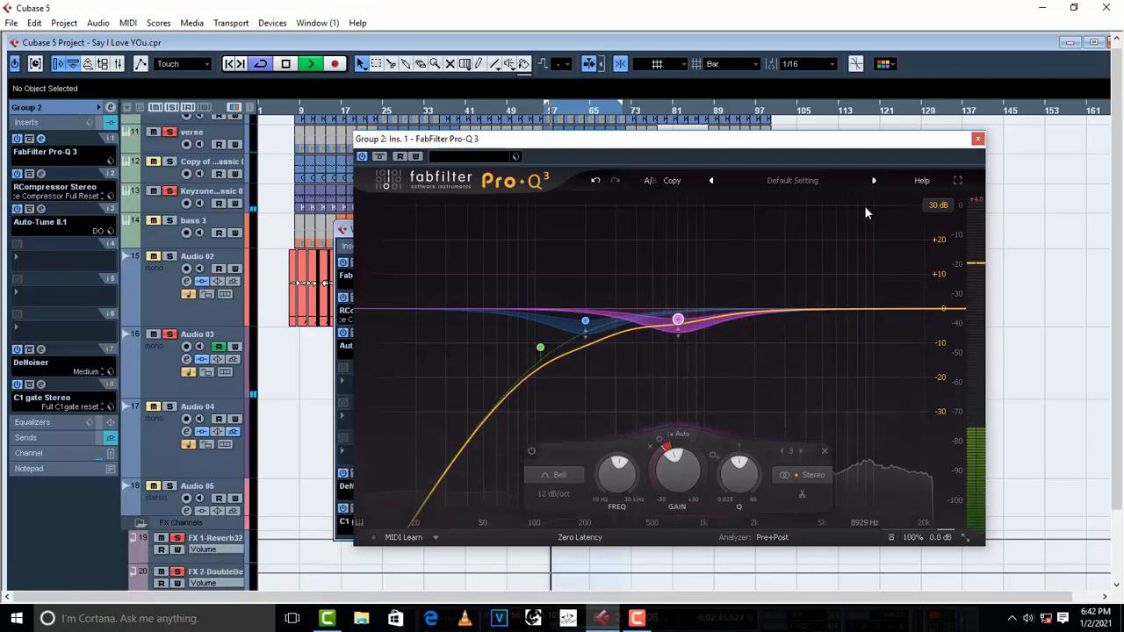
key(space)
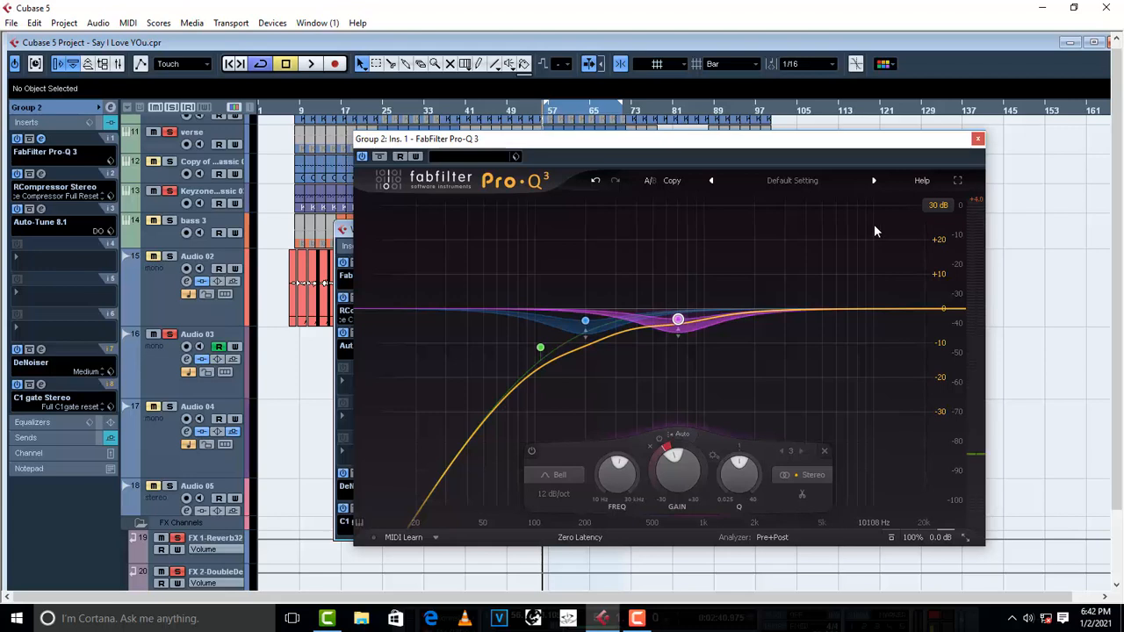
key(space)
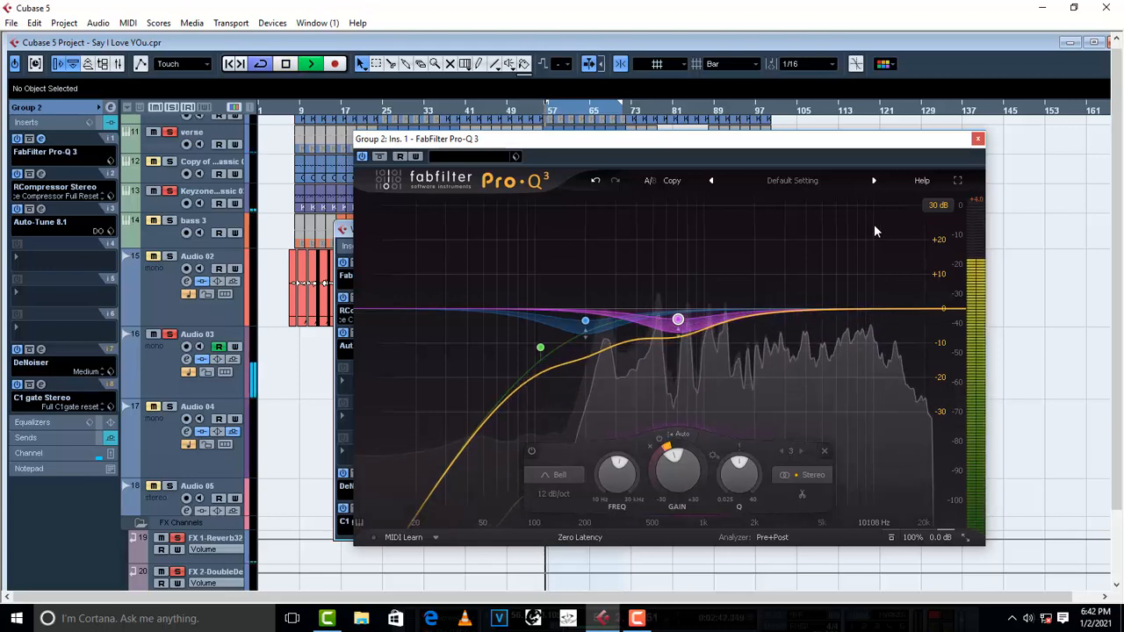
key(space)
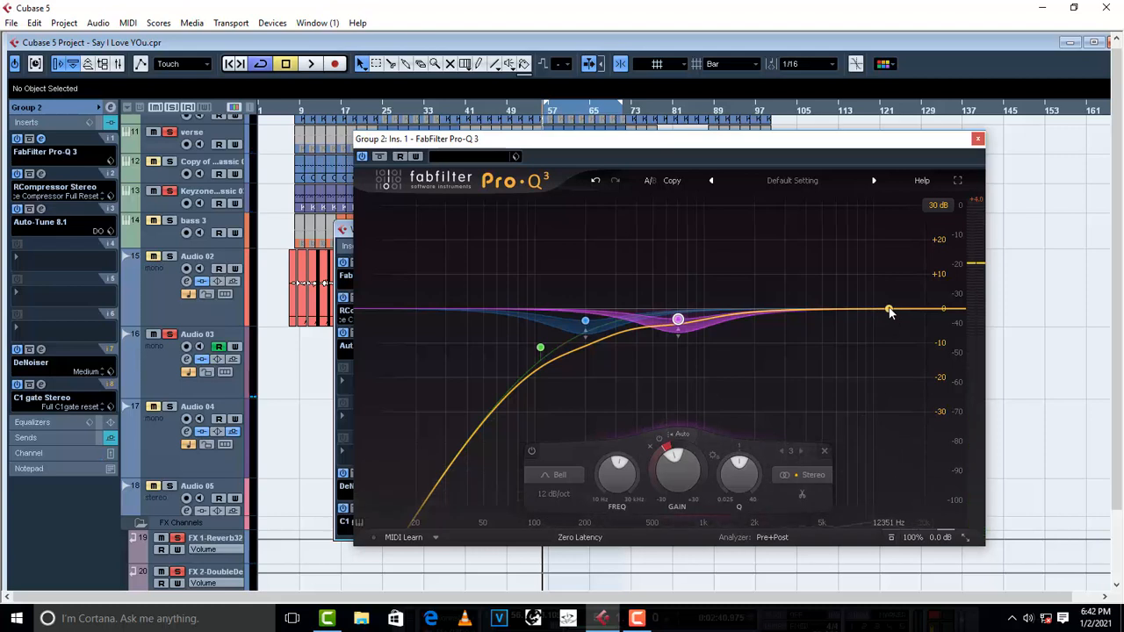
Step: Add a dynamic high shelf boost of about 6.5 dB at about 11 kHz with a 6 dB/oct slope
drag(886, 312, 880, 292)
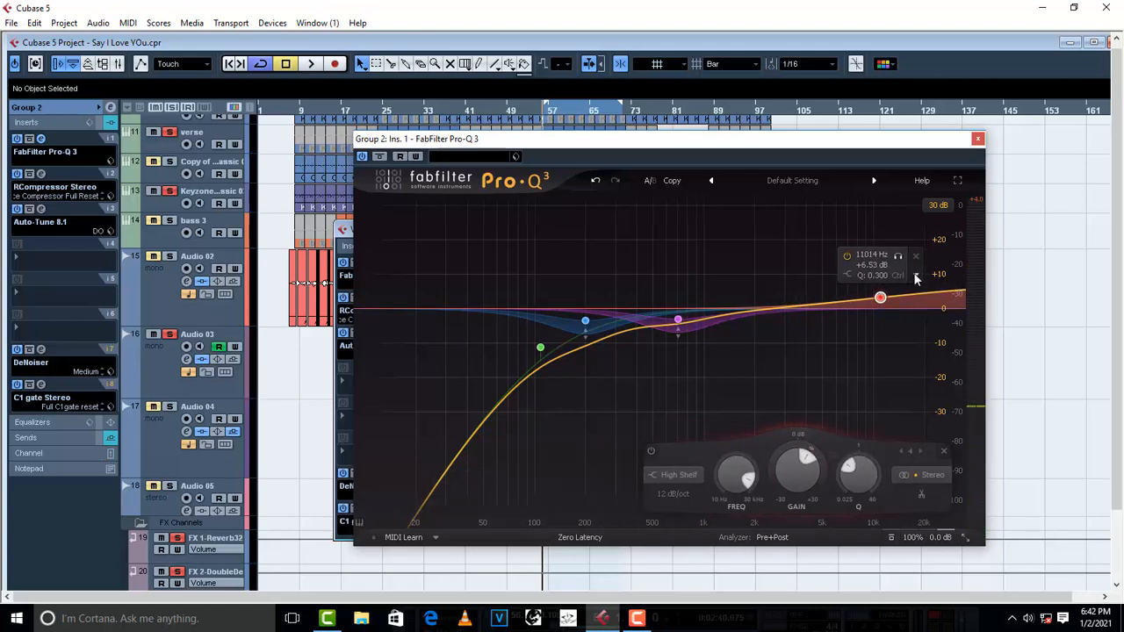
click(915, 275)
mouse_move(947, 346)
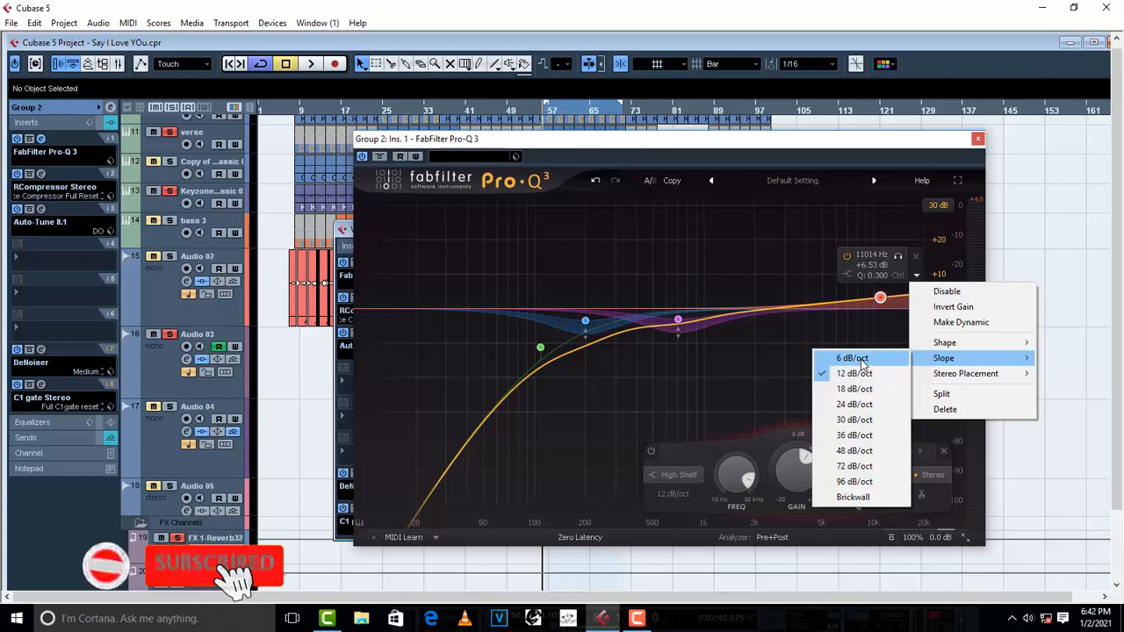
click(856, 358)
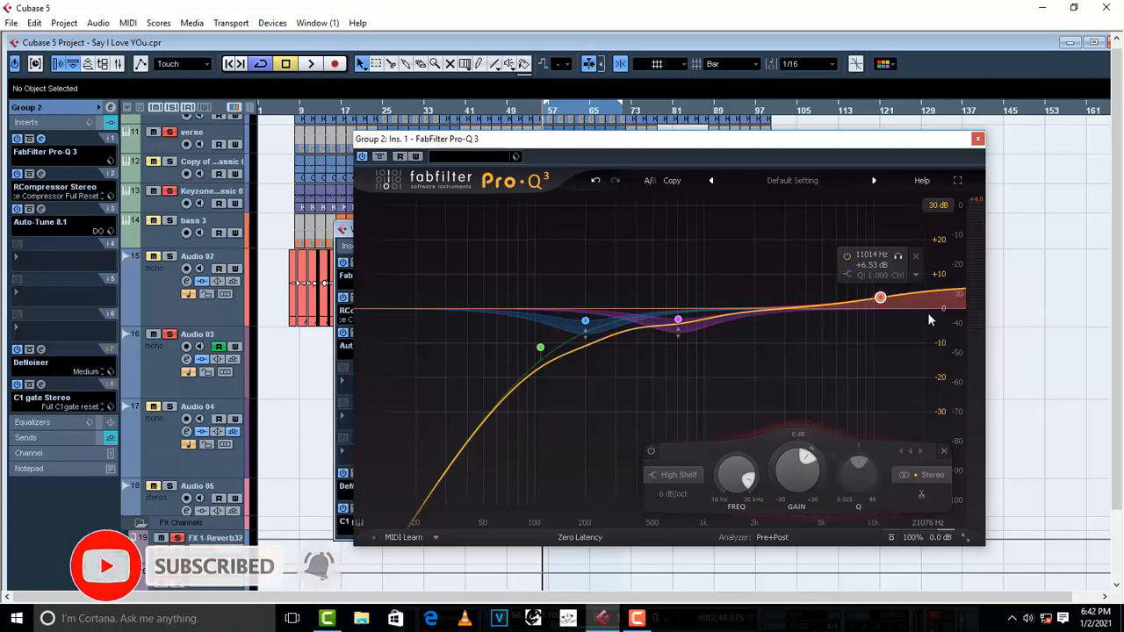
click(916, 275)
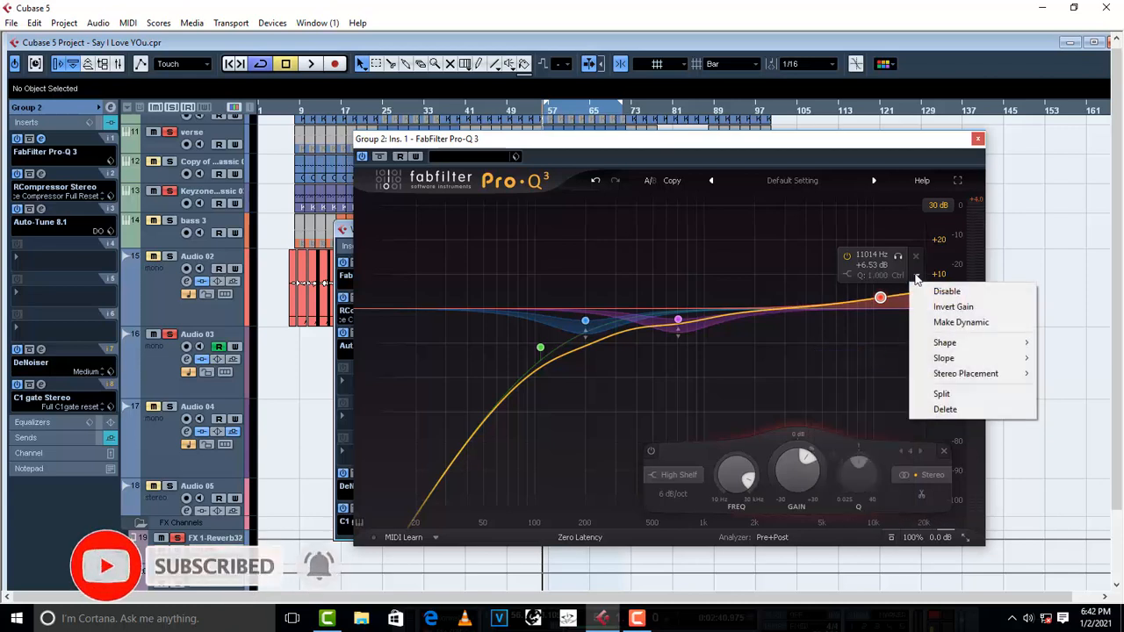
click(938, 325)
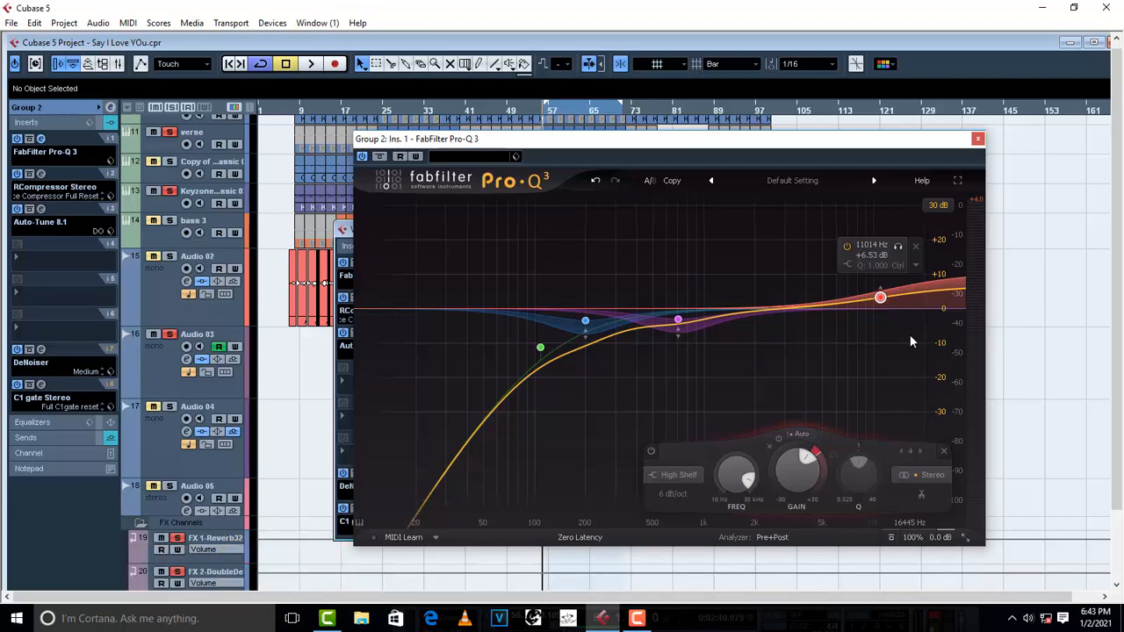
Step: Audition the looped section with the high shelf boost, and delete the high shelf band
key(space)
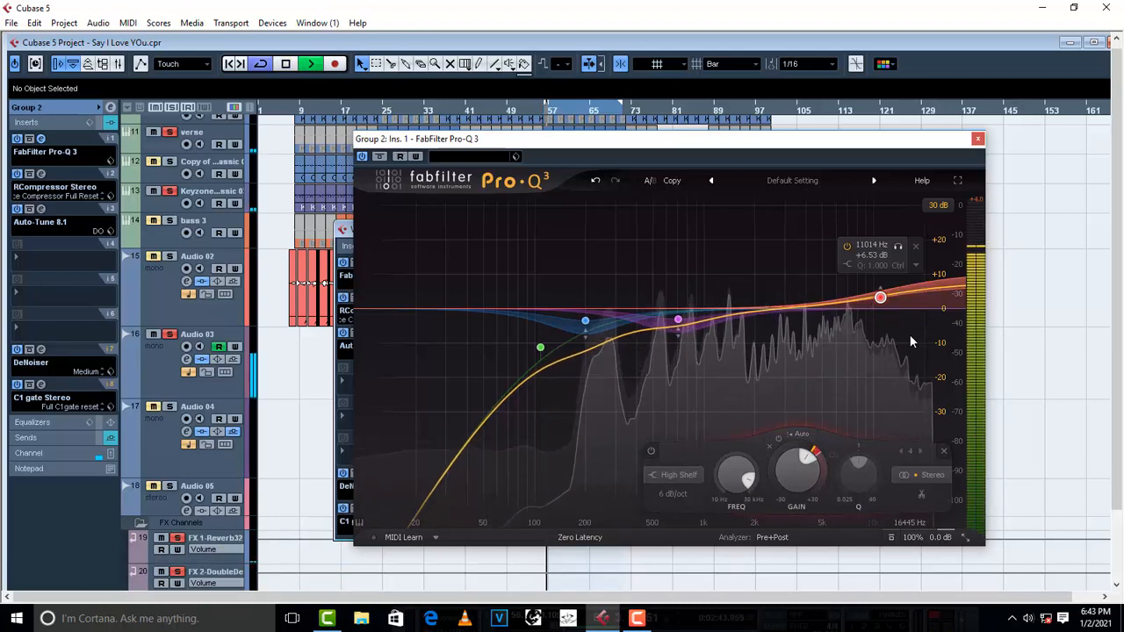
key(space)
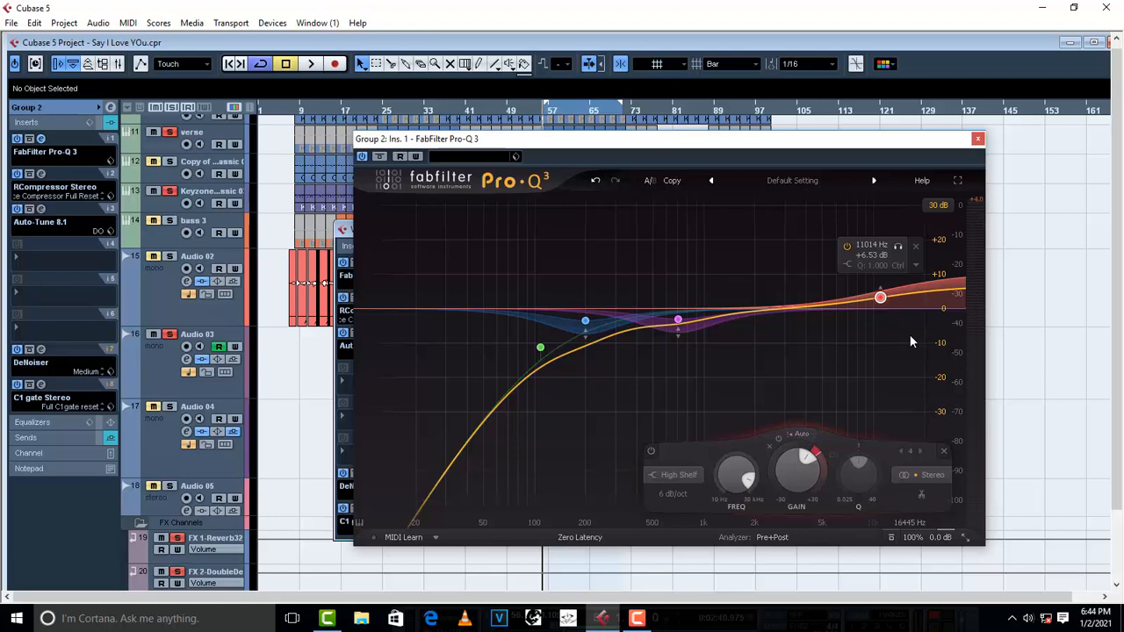
key(space)
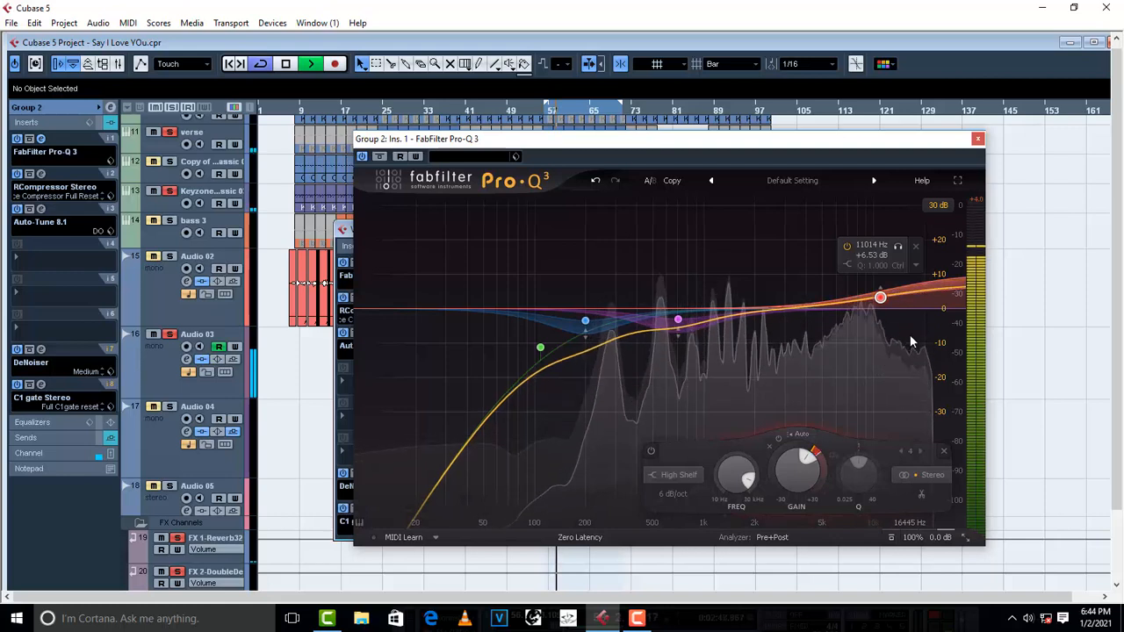
key(space)
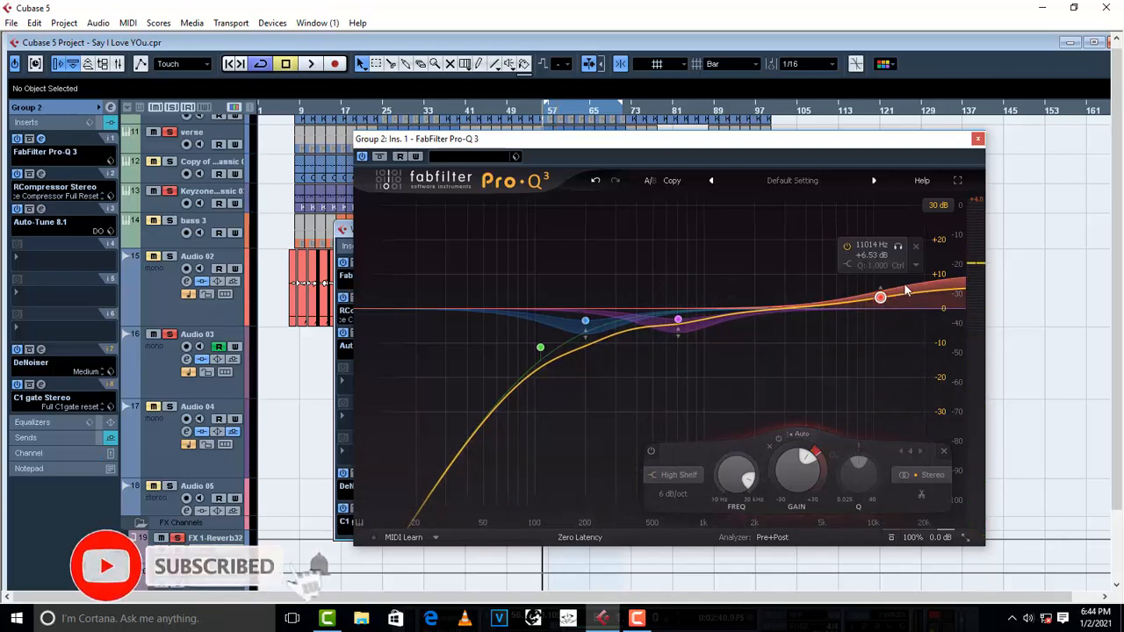
click(915, 246)
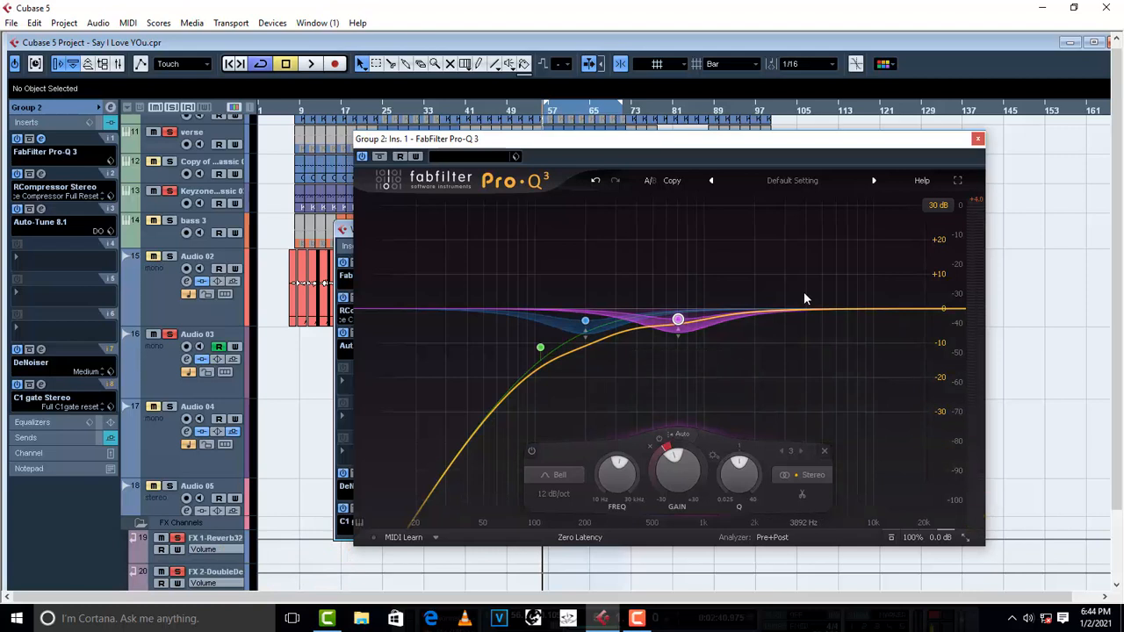
Step: Move the low cut band to about 85.6 Hz with a Q of about 0.58 and audition the loop
drag(540, 348, 525, 327)
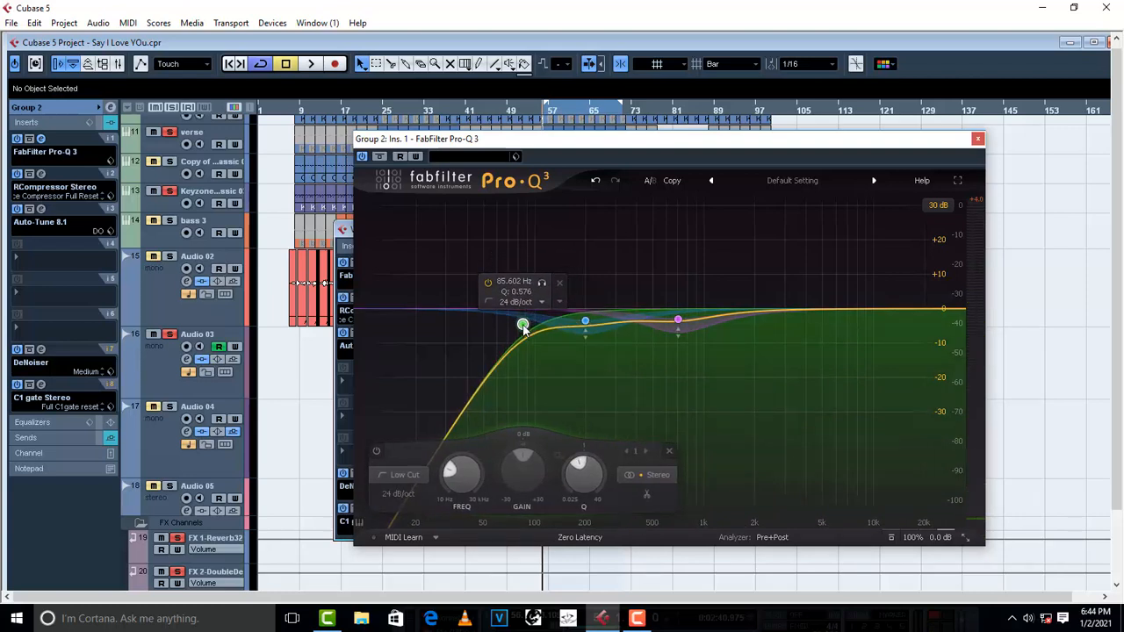
key(space)
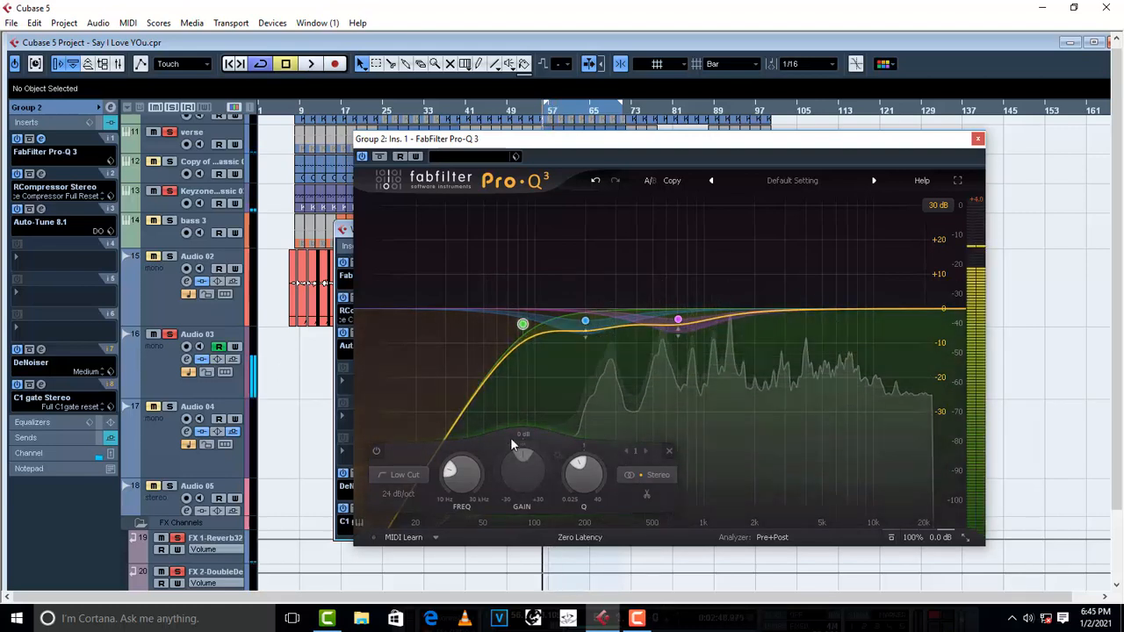
key(space)
Step: Add a bell boost of about 6.3 dB at about 50 Hz with a Q of about 1.24 and make it dynamic
drag(461, 408, 461, 377)
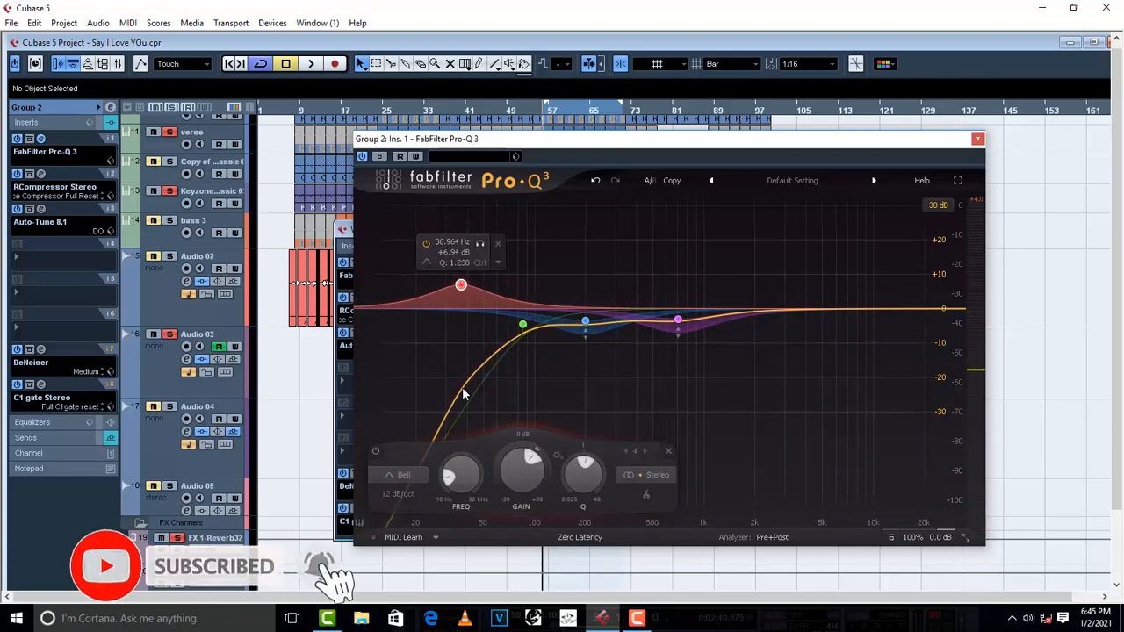
drag(461, 281, 483, 291)
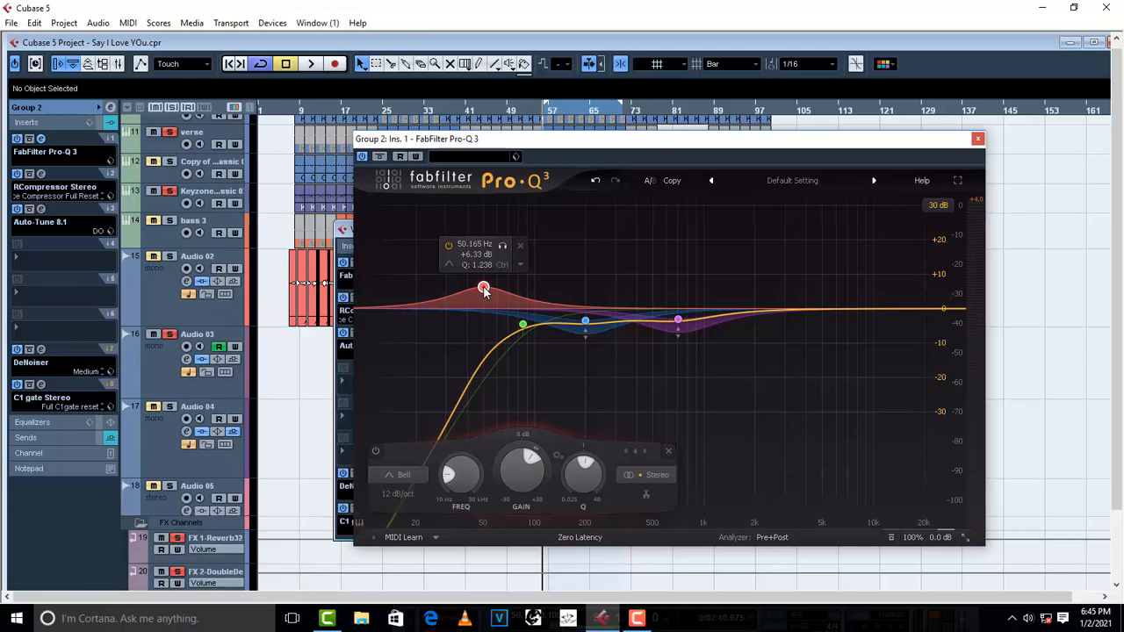
click(523, 265)
click(544, 313)
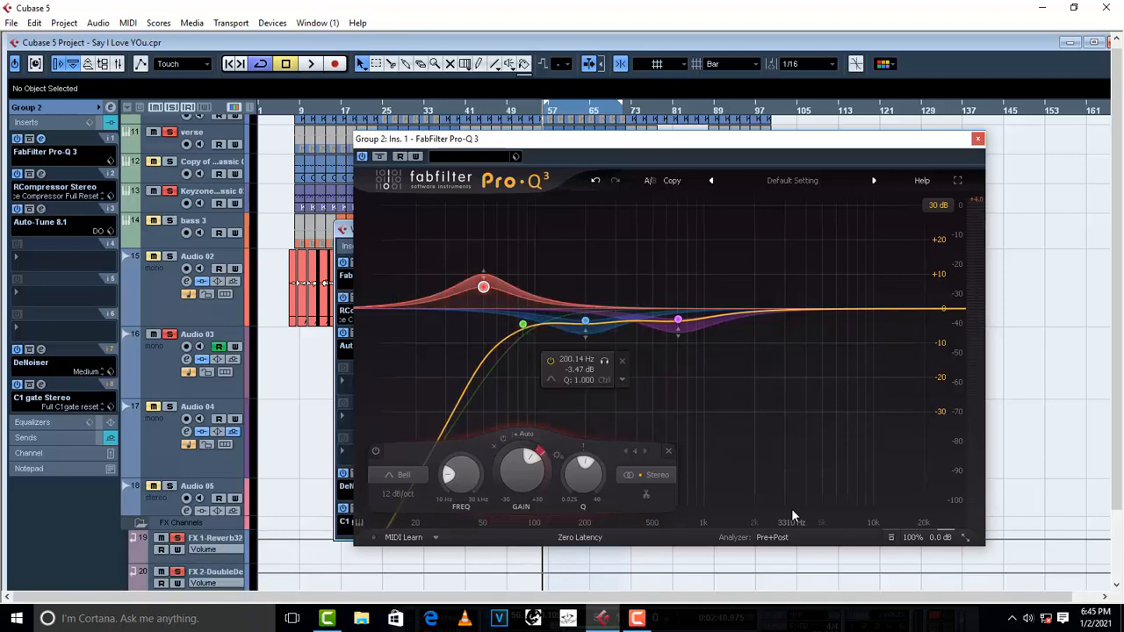
Step: Audition the looped section with the dynamic low boost and check the low cut band's shape options
key(space)
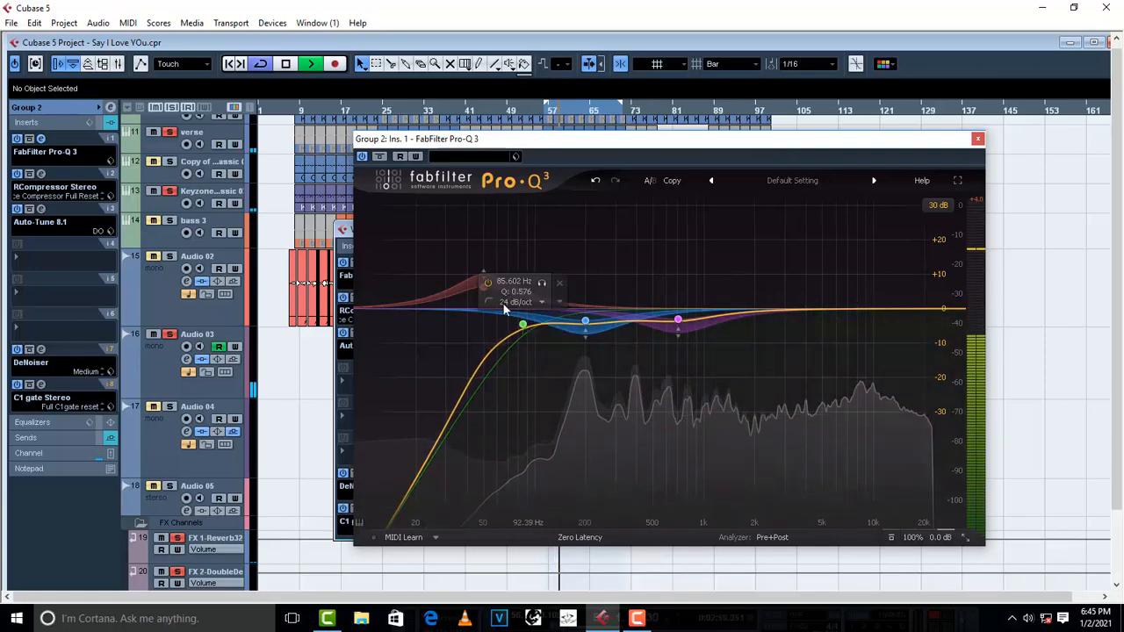
right_click(555, 309)
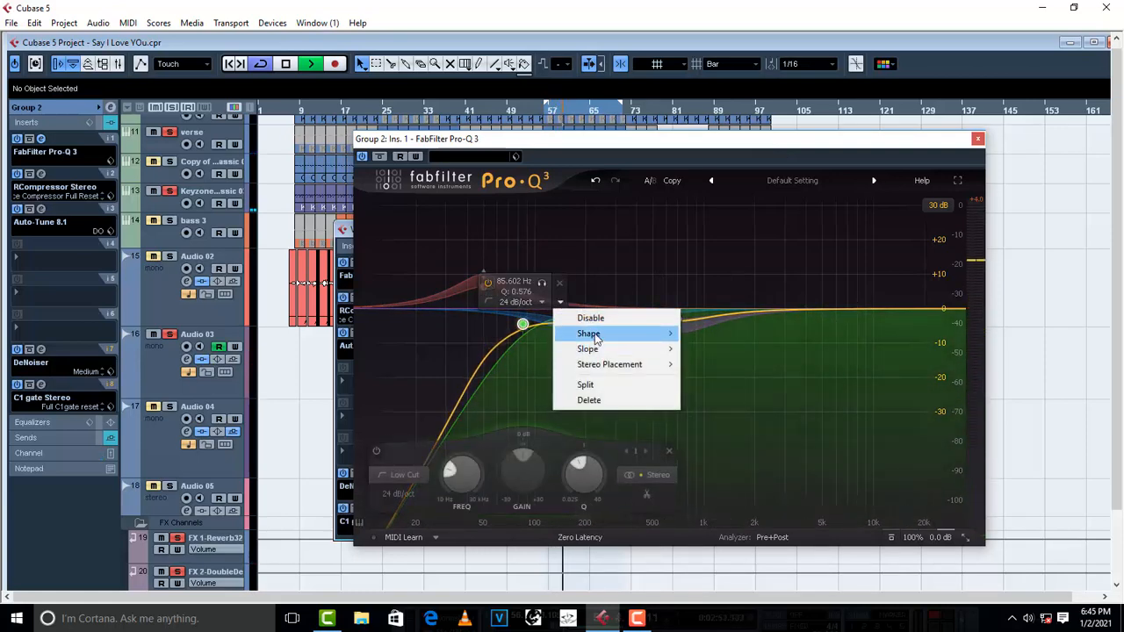
mouse_move(595, 338)
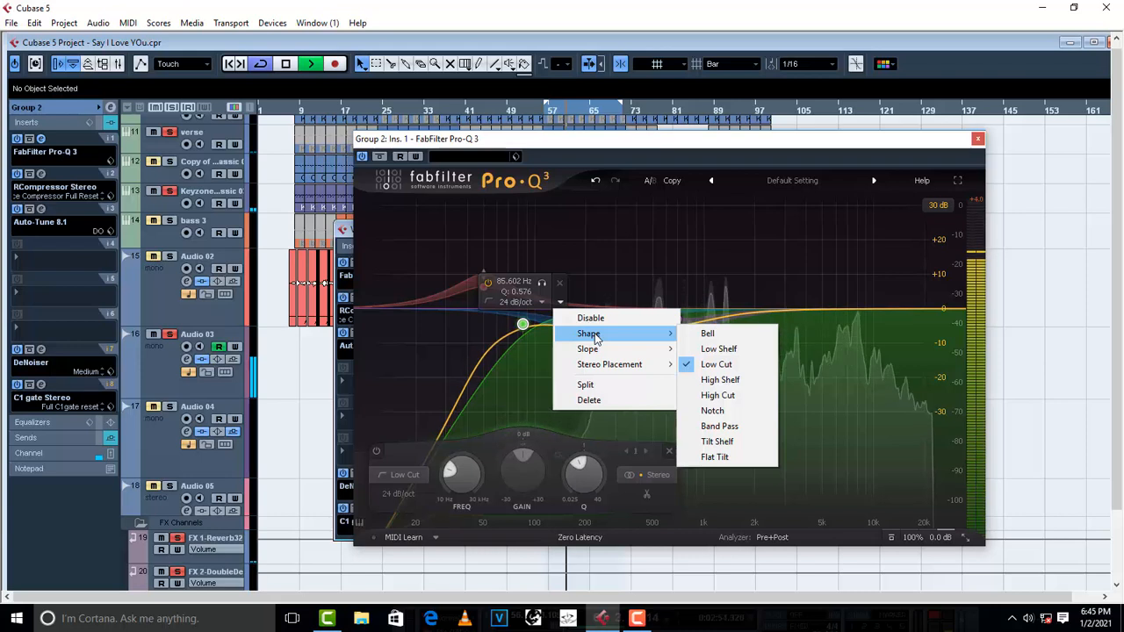
click(589, 143)
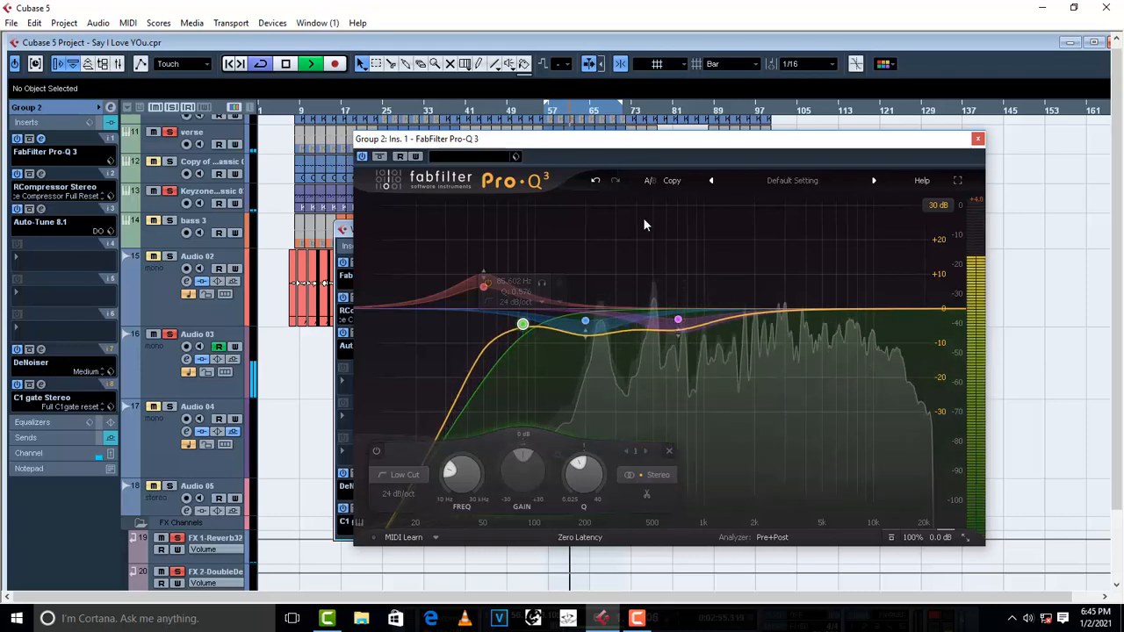
key(space)
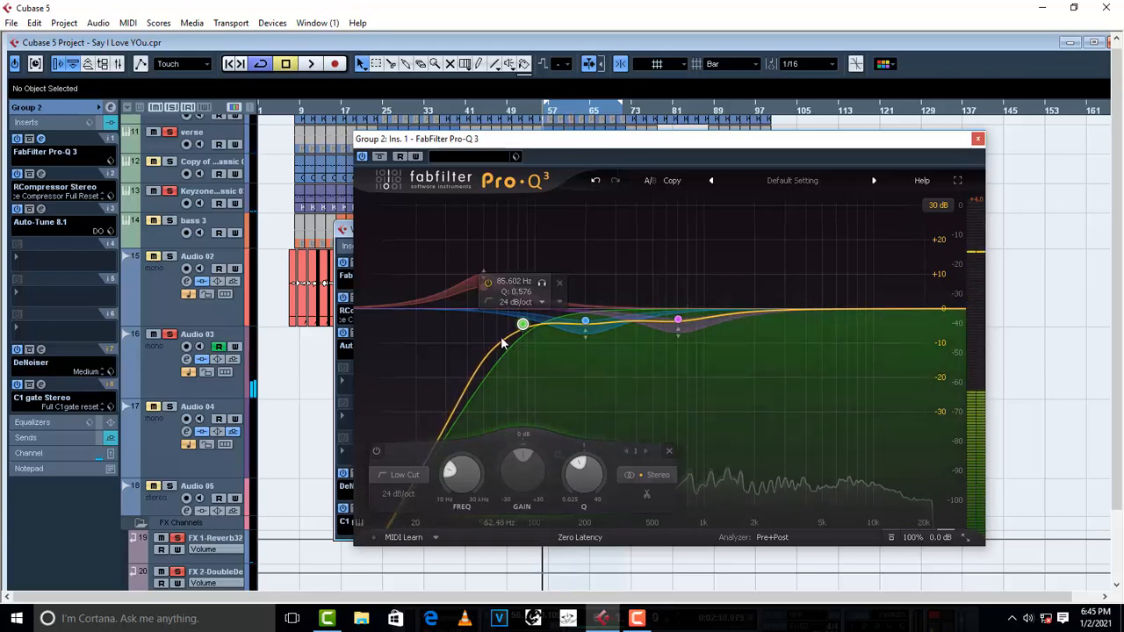